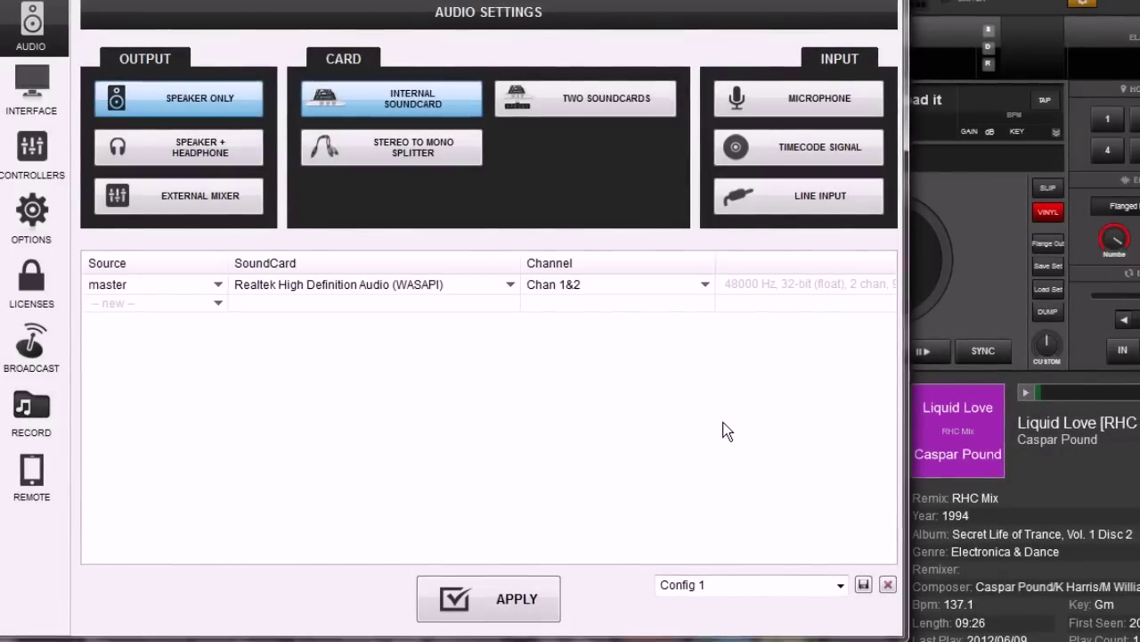
Name the current audio setup 'At the office', save it, and confirm it appears in the config list
{"action": "left_click", "coordinate": [713, 586]}
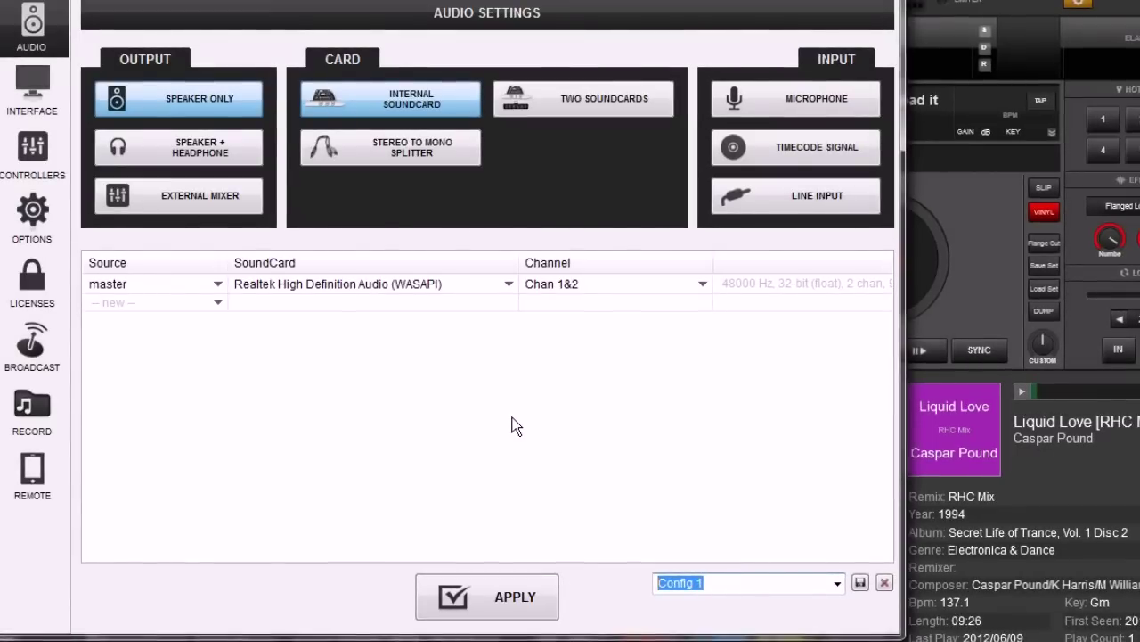
{"action": "type", "text": "A"}
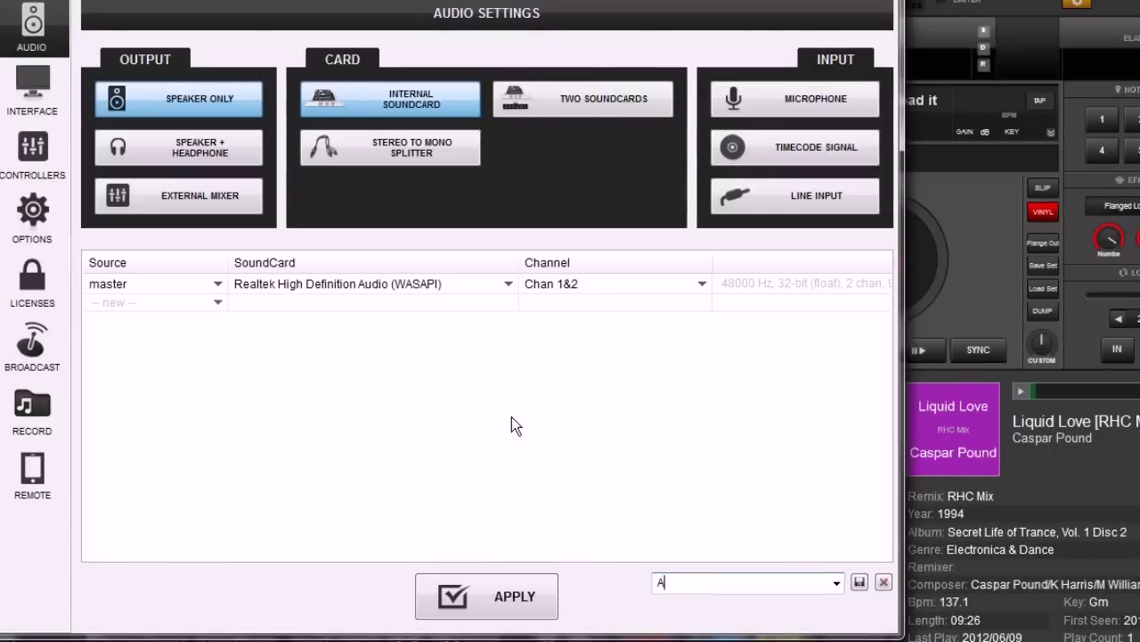
{"action": "type", "text": "t the officer"}
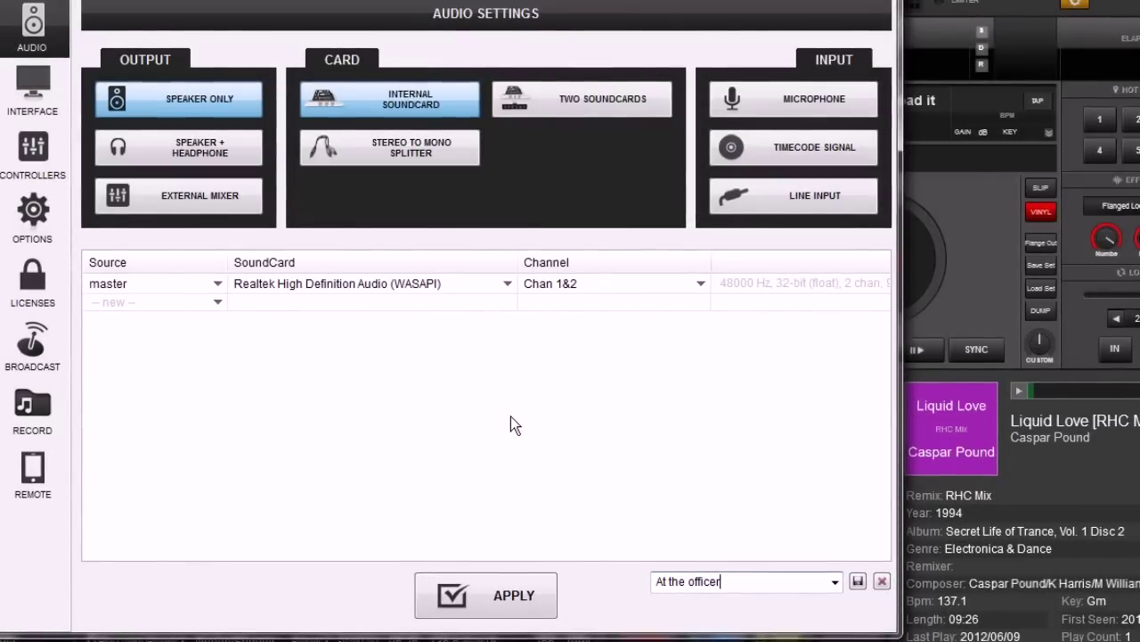
{"action": "key", "text": "BackSpace"}
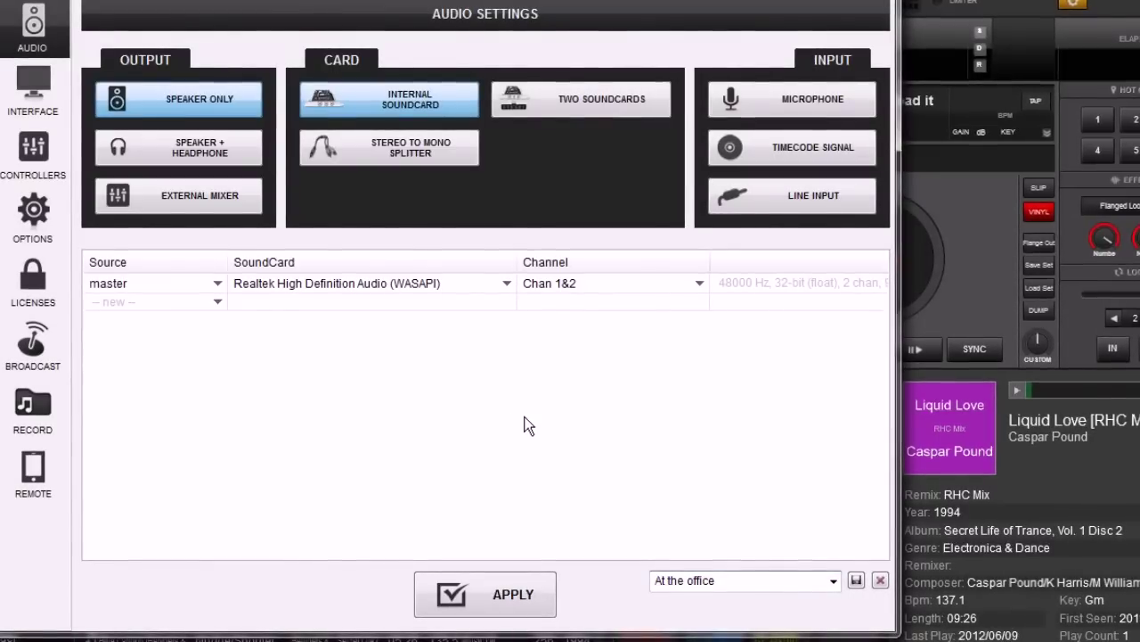
{"action": "left_click", "coordinate": [854, 580]}
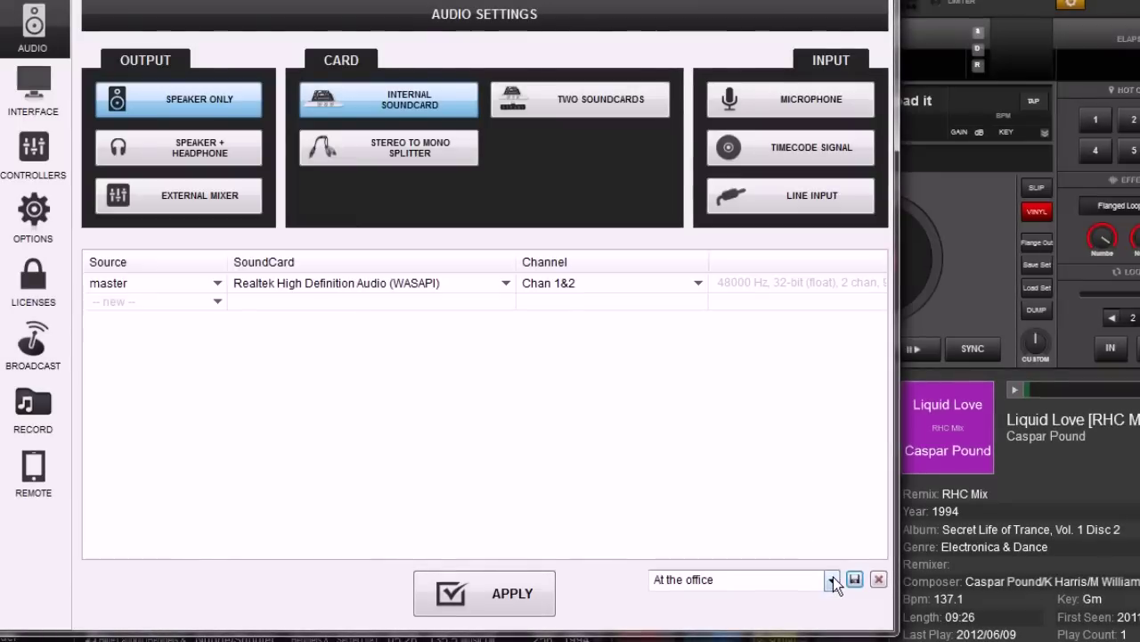
{"action": "left_click", "coordinate": [832, 579]}
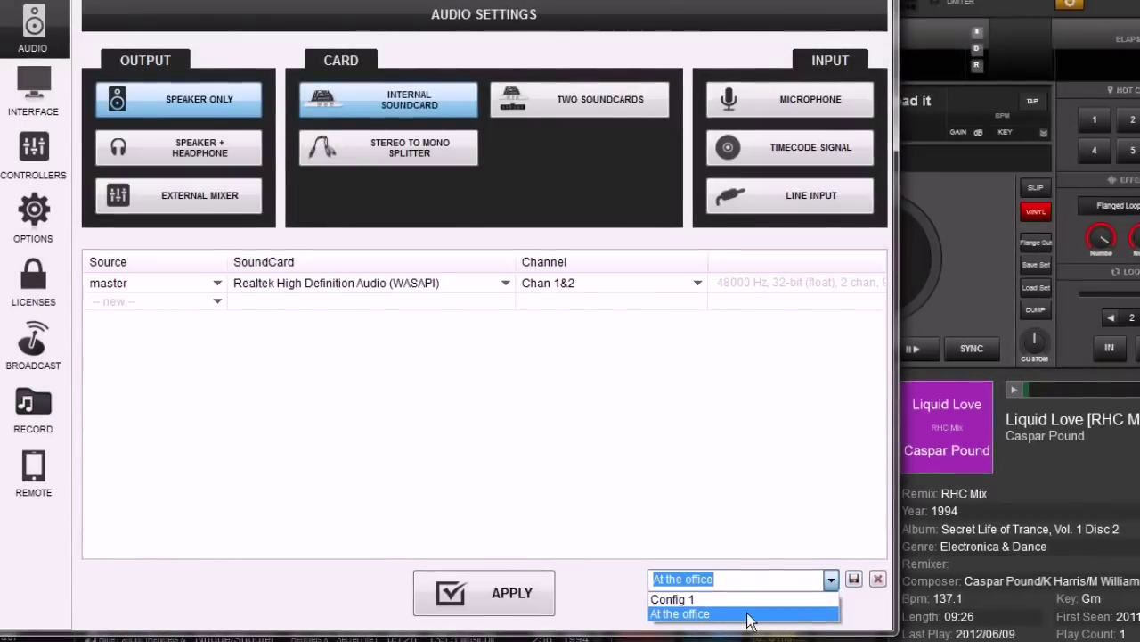
{"action": "left_click", "coordinate": [703, 598]}
{"action": "left_click", "coordinate": [619, 467]}
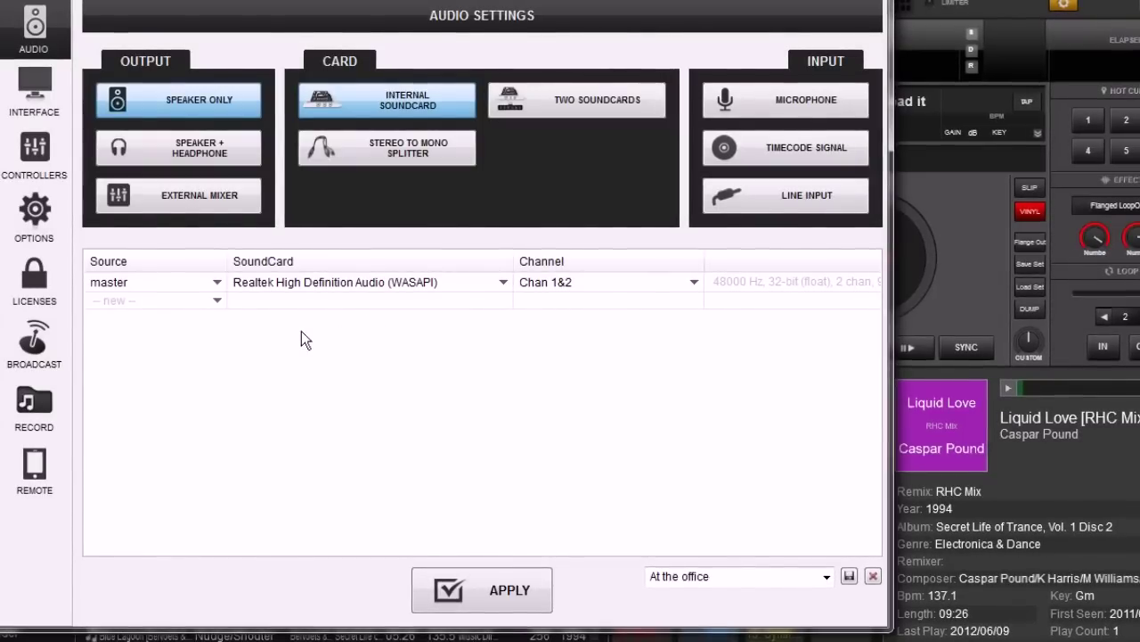
Switch to the External Mixer layout and route deck 1 and deck 2 to the Maya44 USBAudio ASIO driver
{"action": "left_click", "coordinate": [217, 282]}
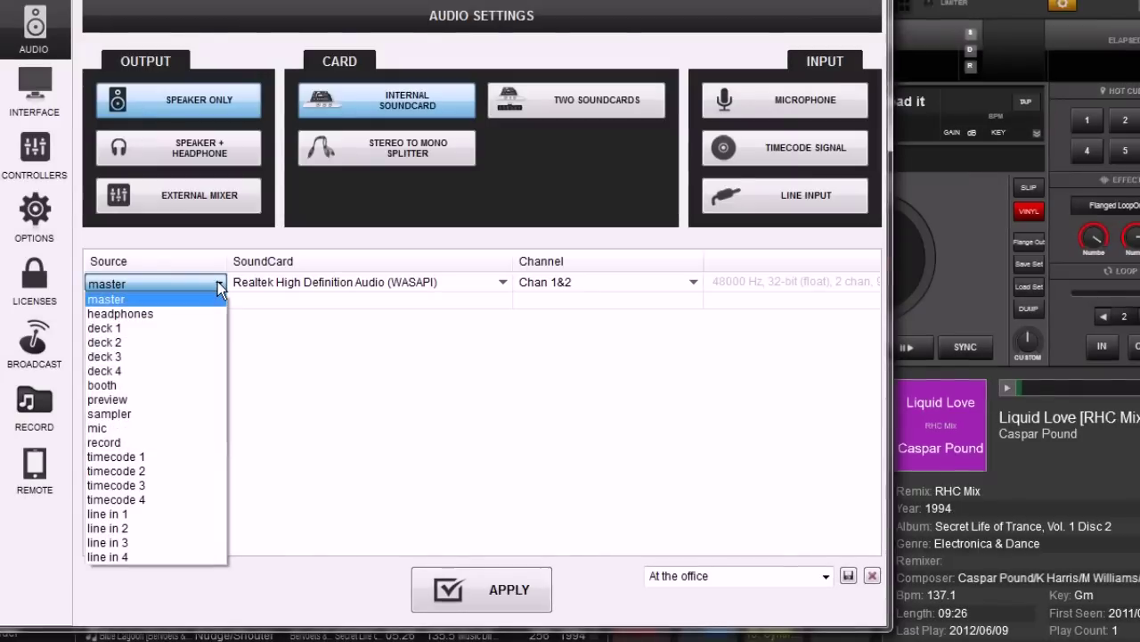
{"action": "left_click", "coordinate": [311, 348]}
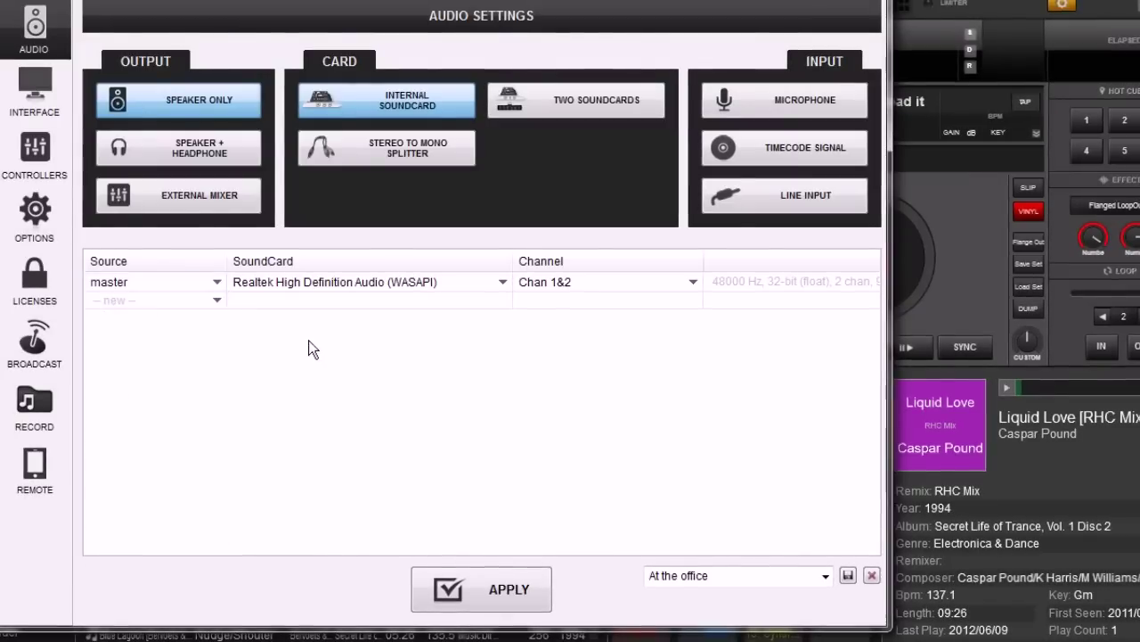
{"action": "left_click", "coordinate": [196, 197]}
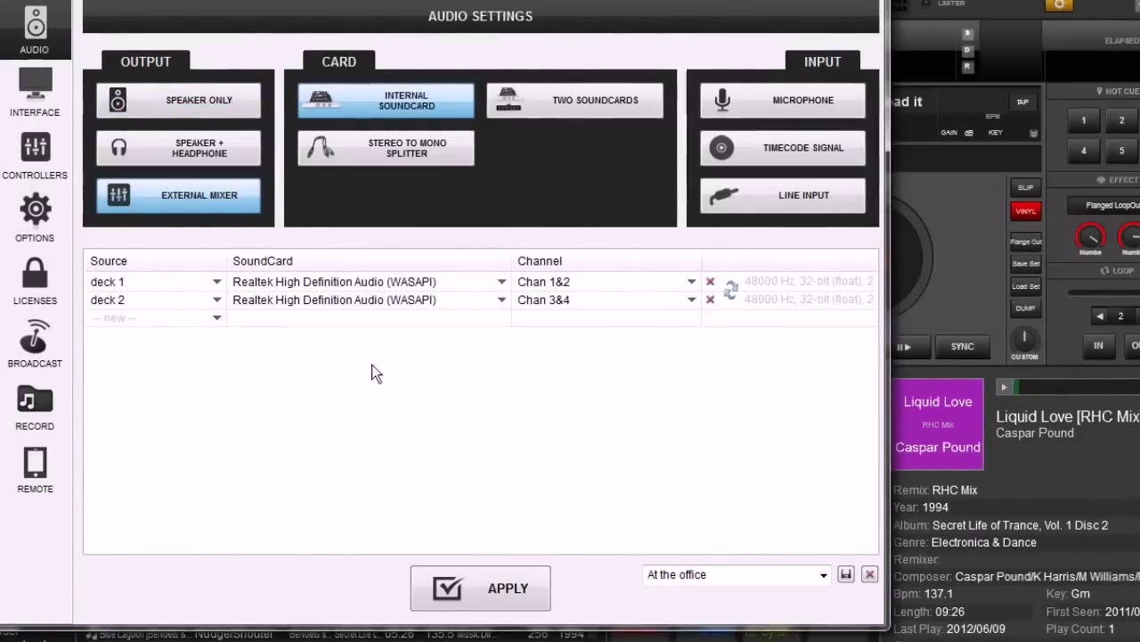
{"action": "left_click", "coordinate": [502, 282]}
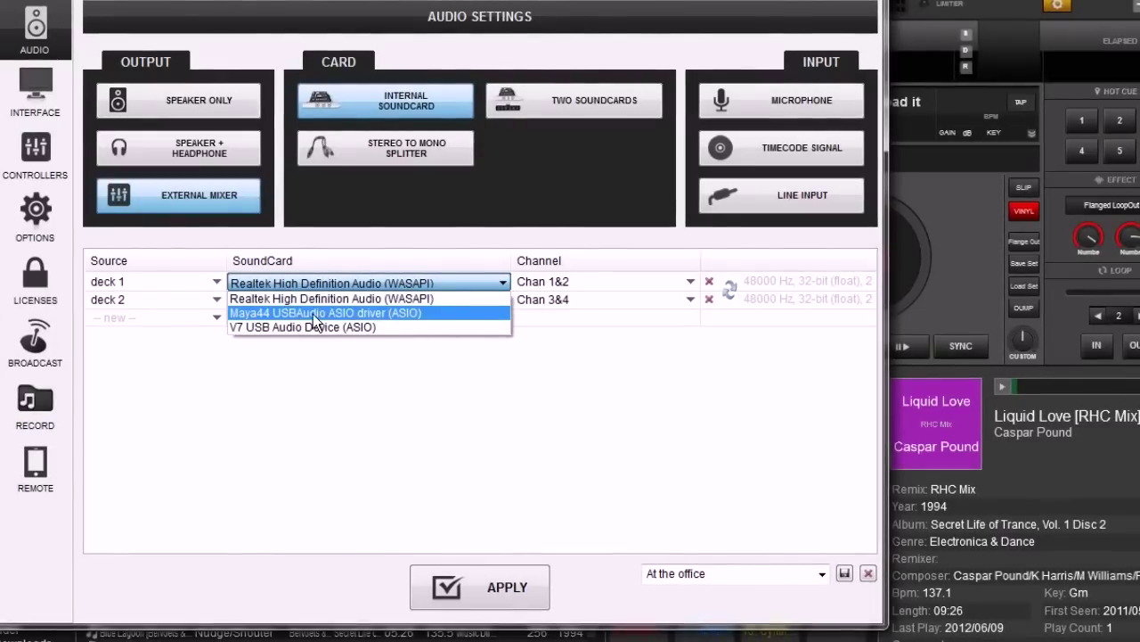
{"action": "left_click", "coordinate": [314, 313]}
{"action": "left_click", "coordinate": [495, 301]}
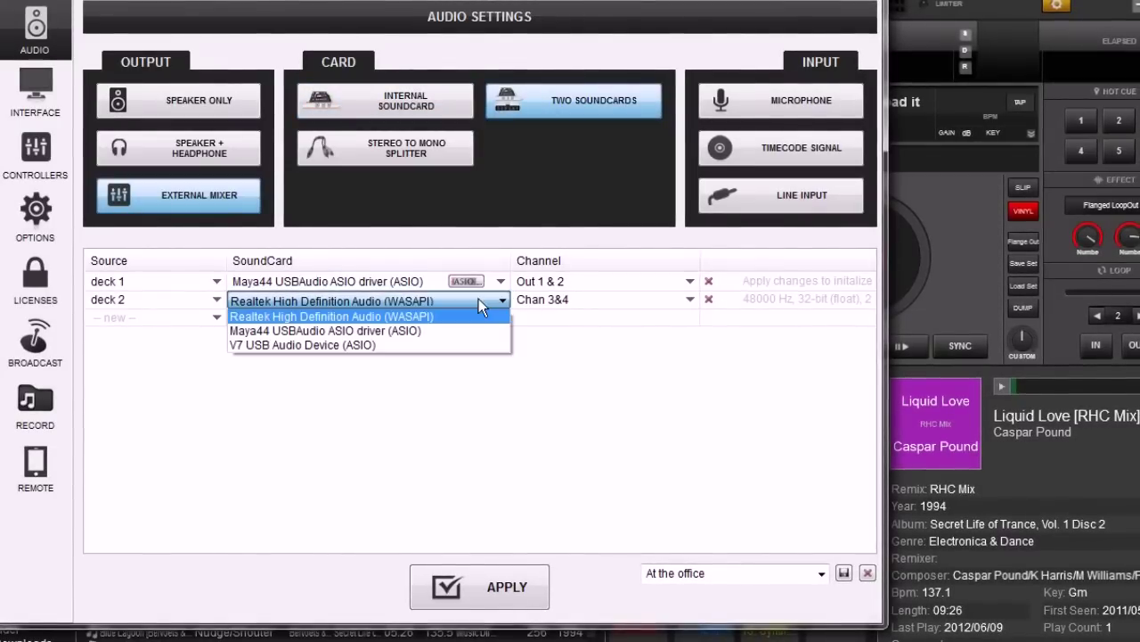
{"action": "left_click", "coordinate": [376, 326]}
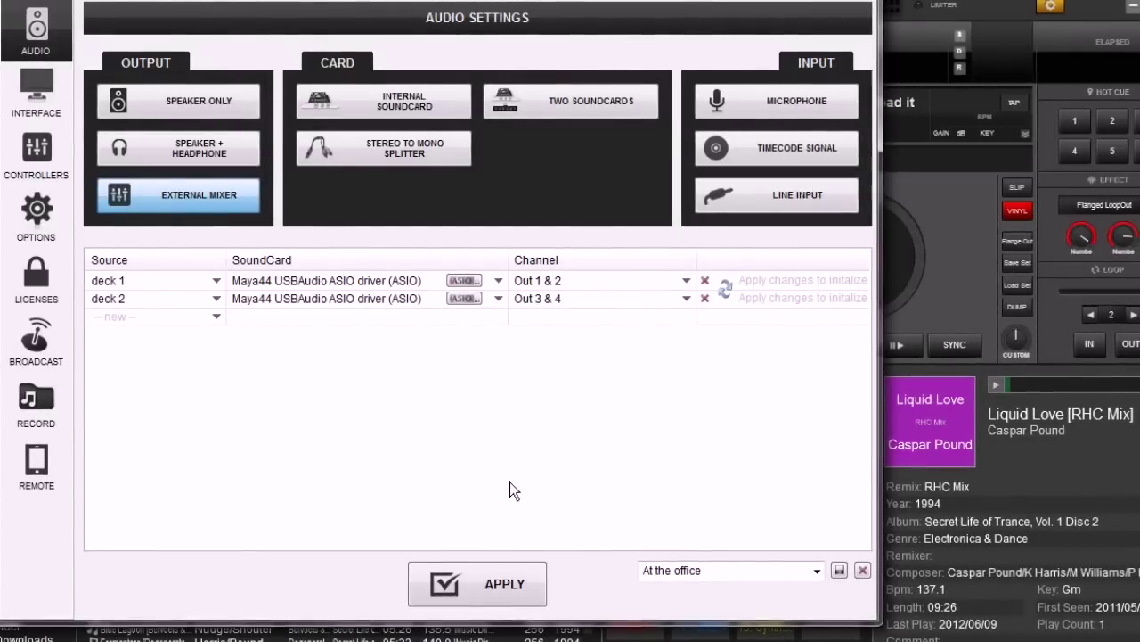
Save the Maya44 deck routing under the configuration name 'Compact Setup'
{"action": "left_click", "coordinate": [736, 570]}
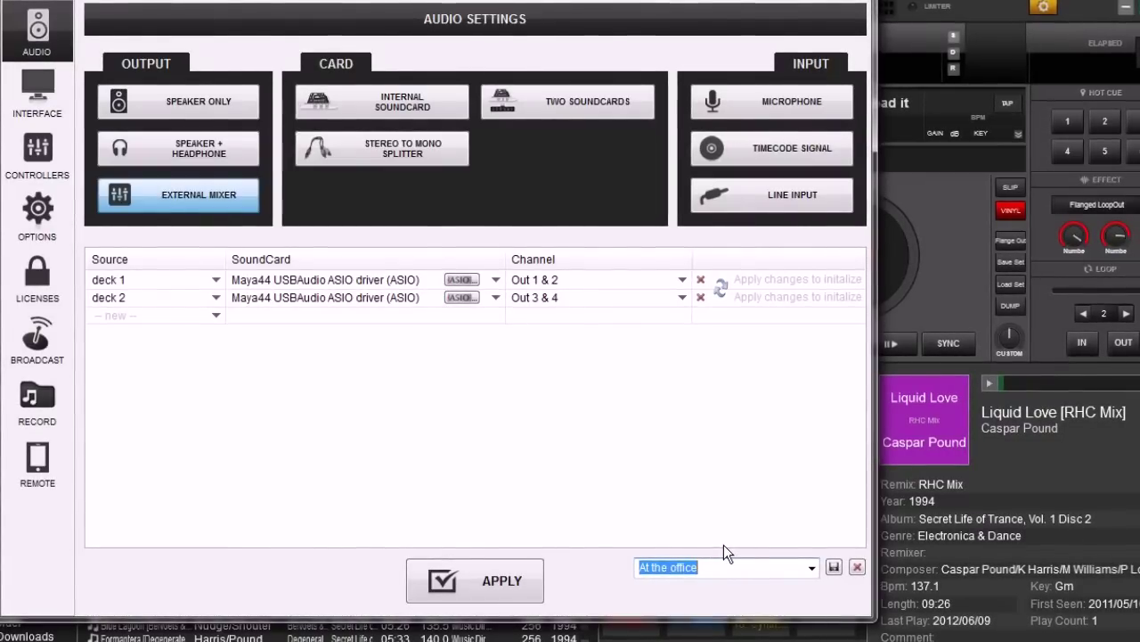
{"action": "type", "text": "Compact"}
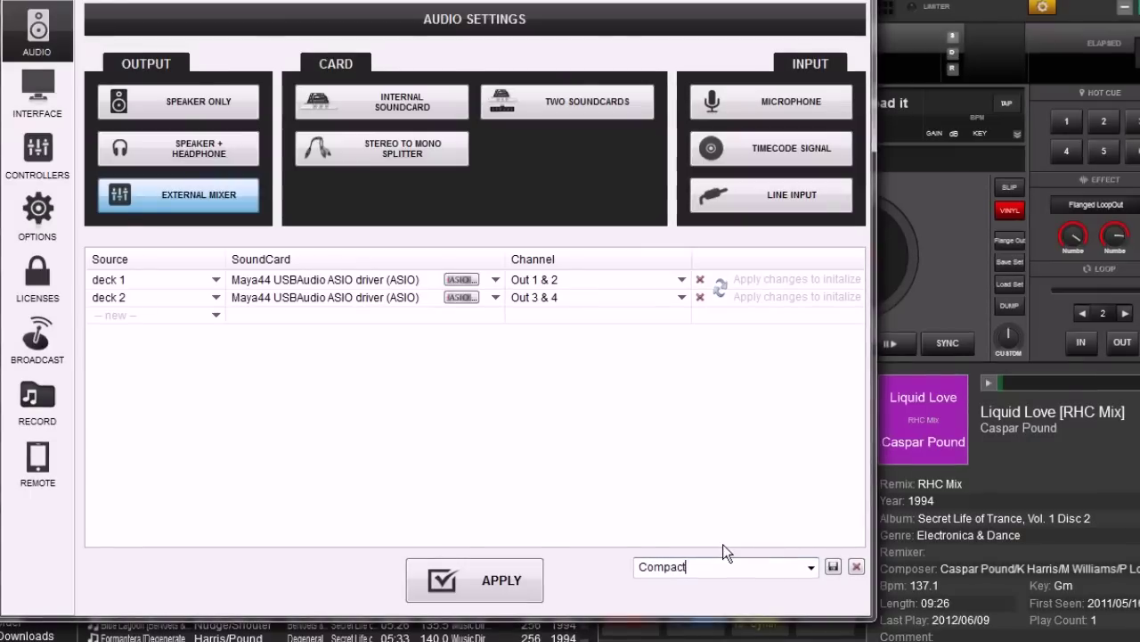
{"action": "type", "text": " Setup"}
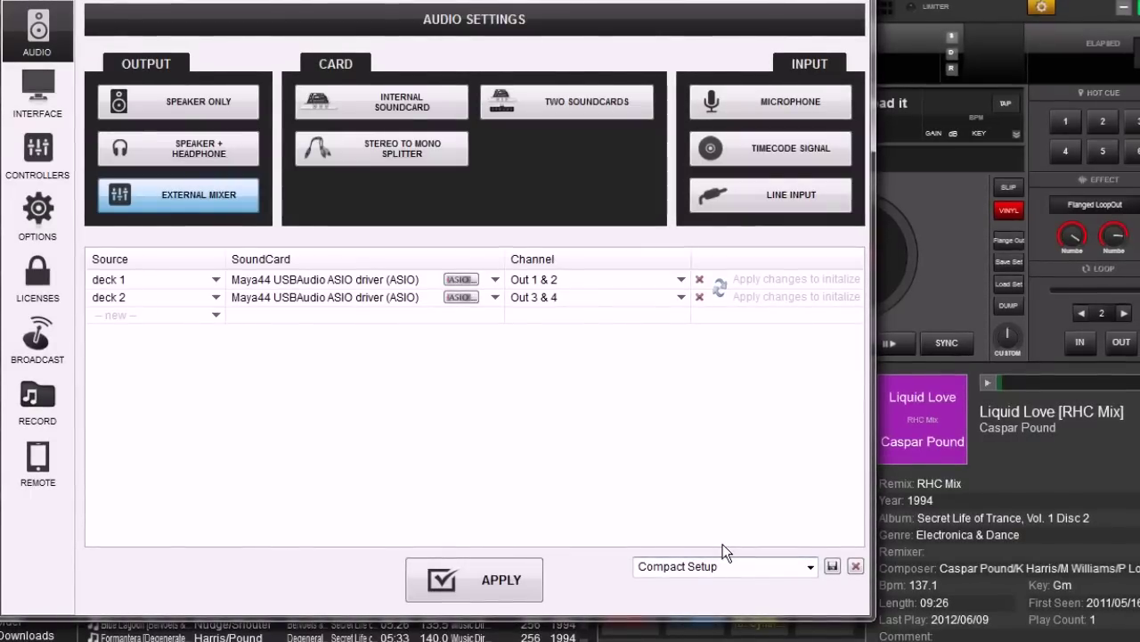
{"action": "left_click", "coordinate": [832, 566]}
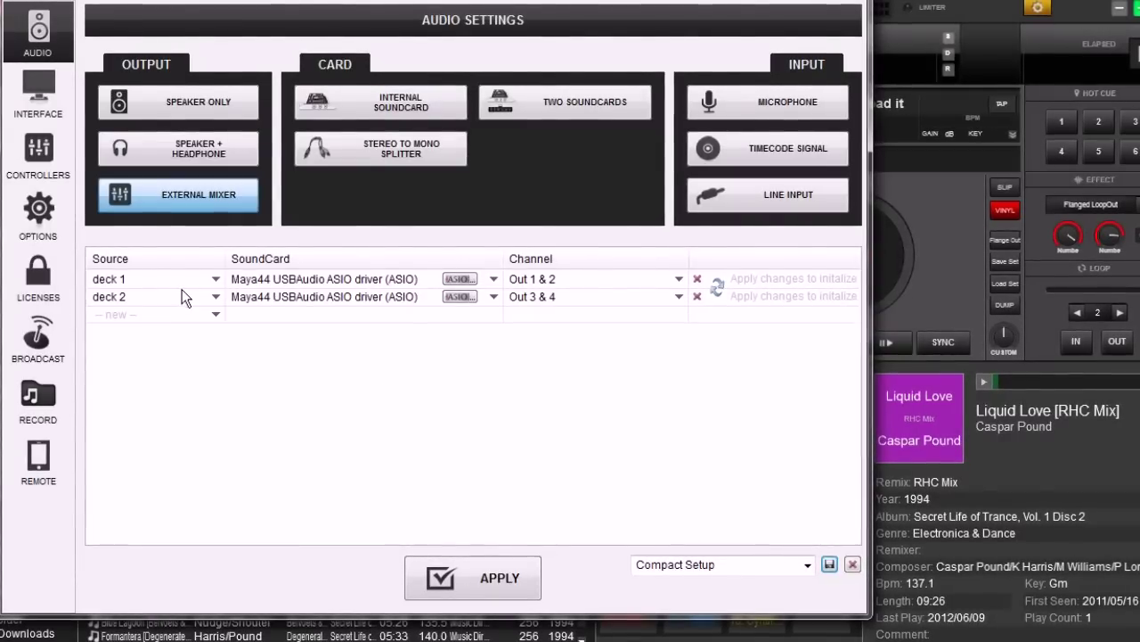
Route deck 1 and deck 2 to the V7 USB Audio Device (ASIO)
{"action": "left_click", "coordinate": [493, 279]}
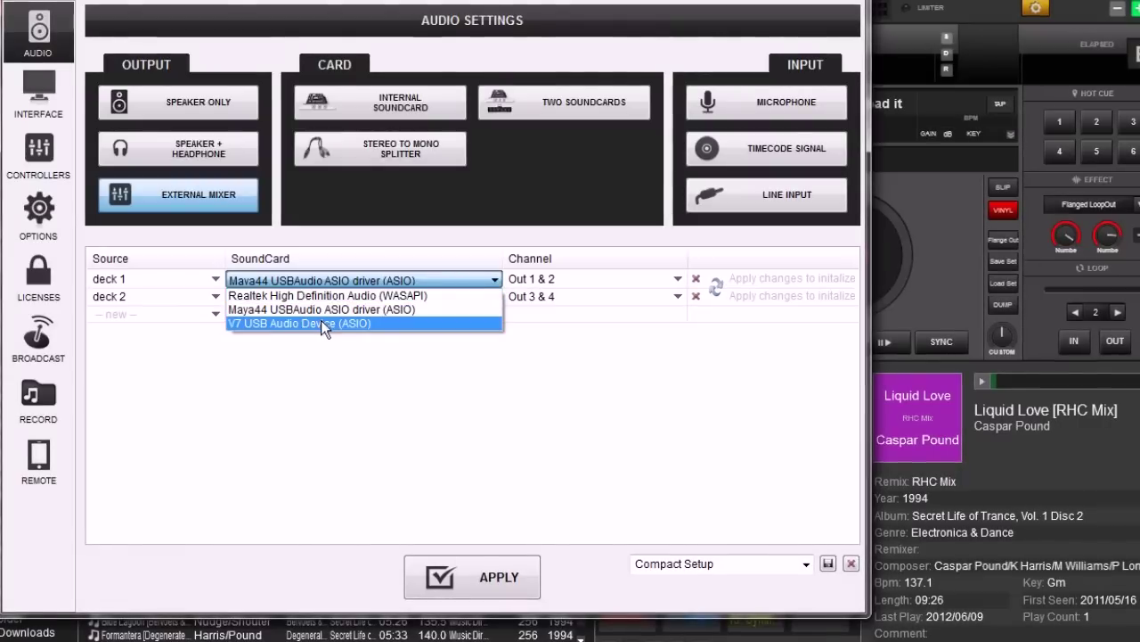
{"action": "left_click", "coordinate": [321, 321]}
{"action": "left_click", "coordinate": [493, 296]}
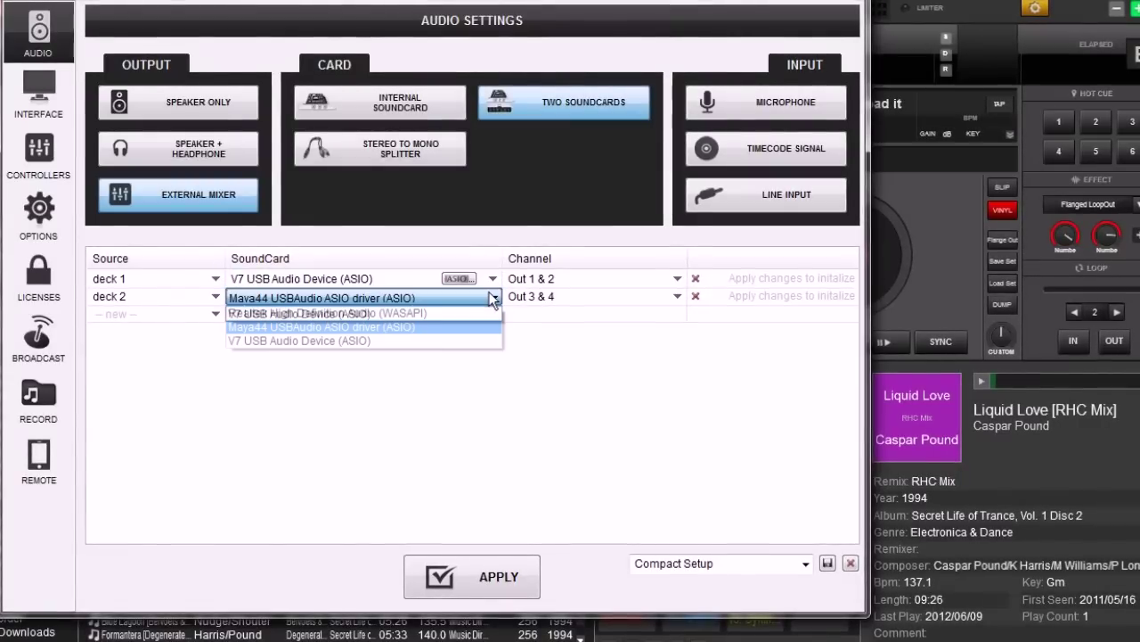
{"action": "left_click", "coordinate": [446, 341]}
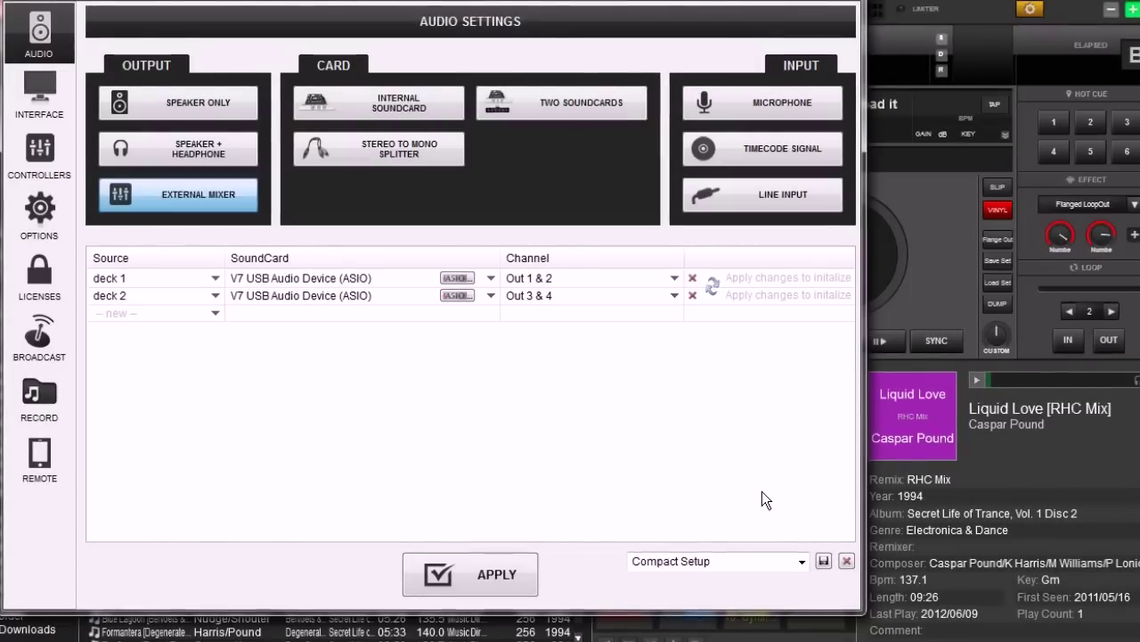
Save this V7 routing as the configuration 'V7 Main Rig'
{"action": "left_click", "coordinate": [748, 560]}
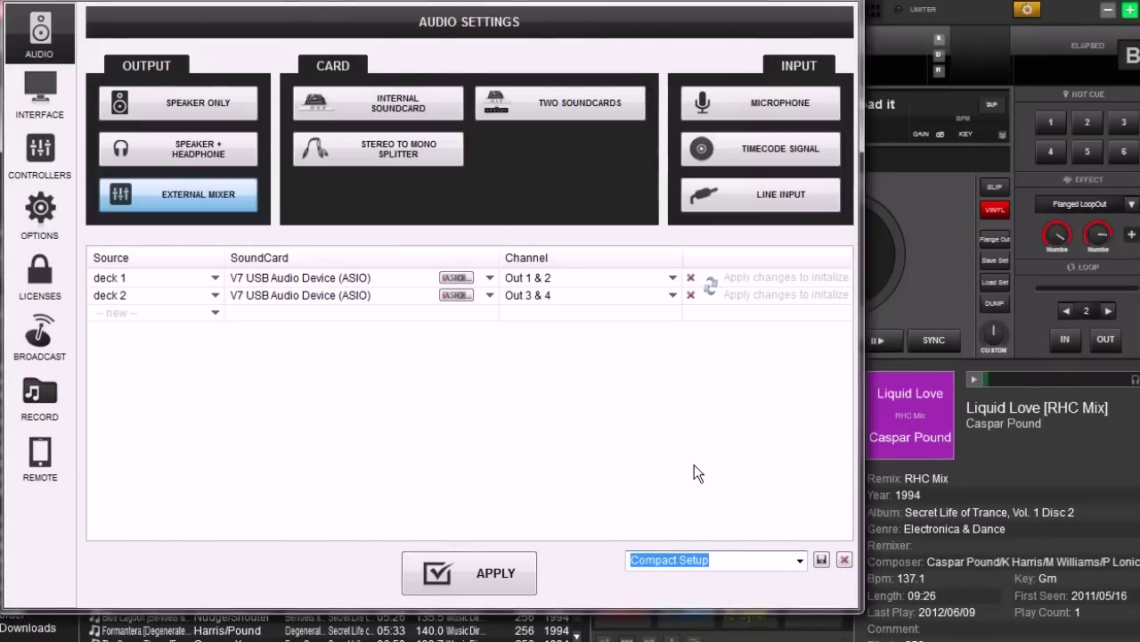
{"action": "type", "text": "V"}
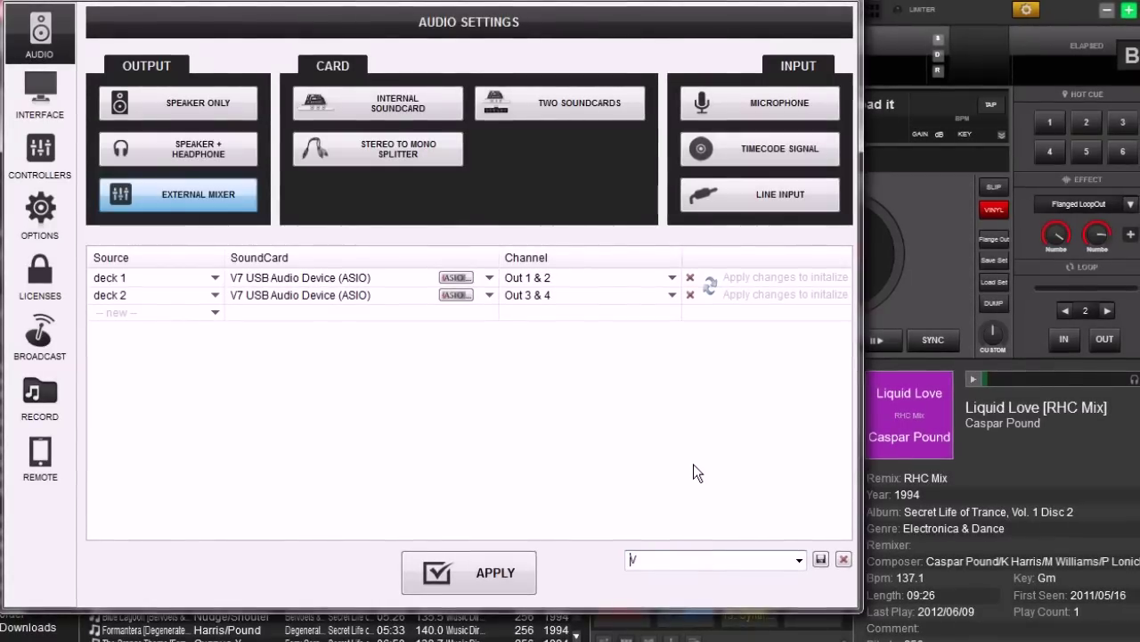
{"action": "type", "text": "7 "}
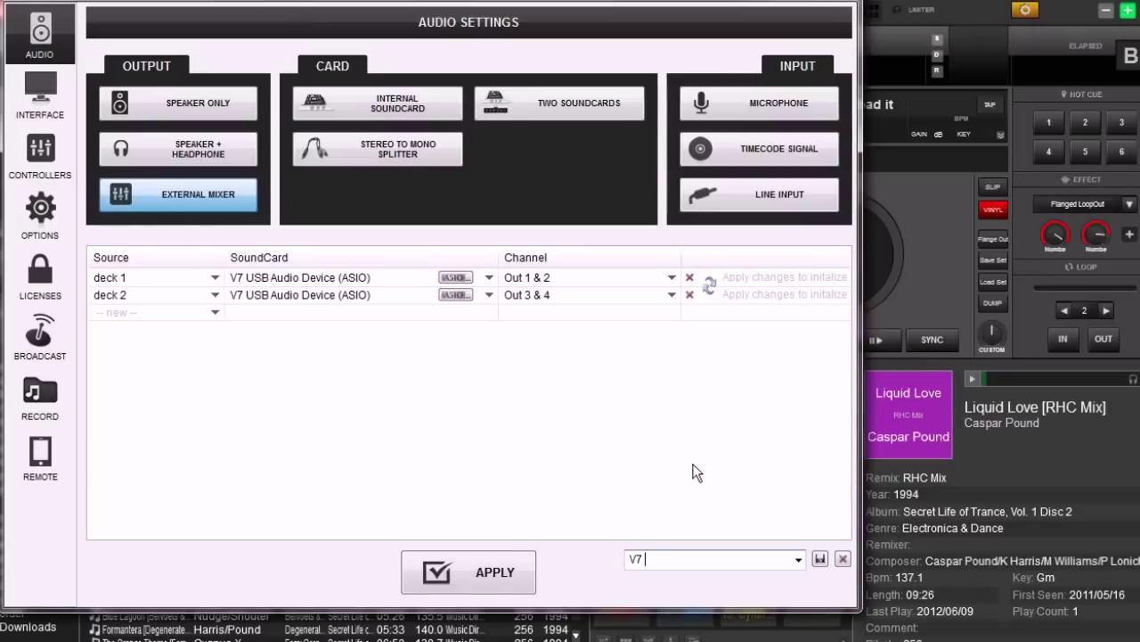
{"action": "type", "text": "Main Rig"}
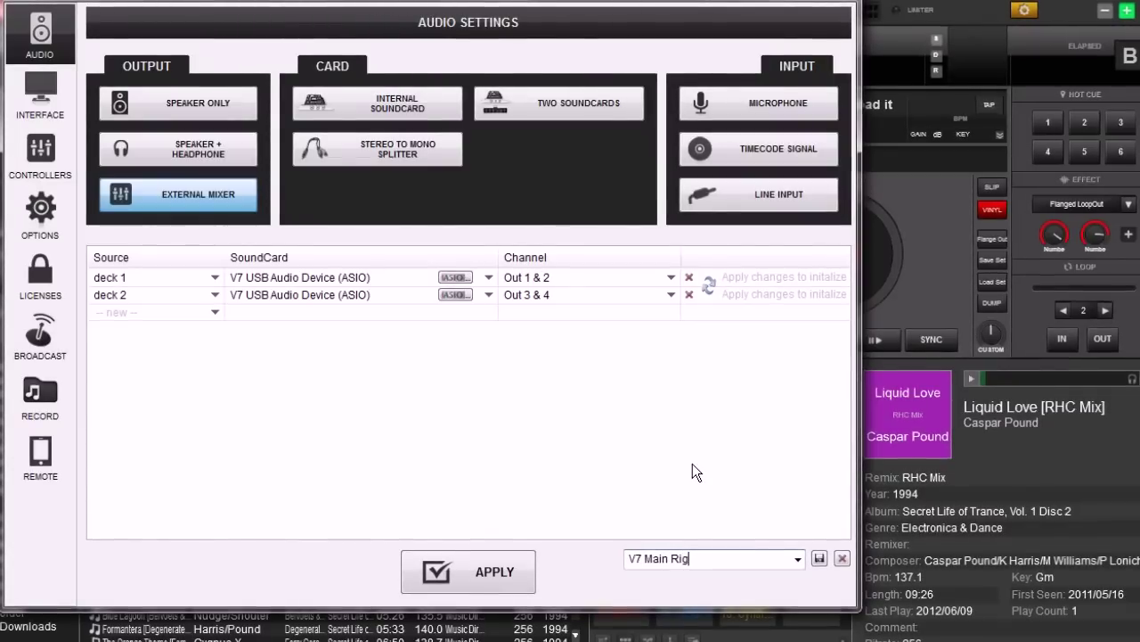
{"action": "left_click", "coordinate": [818, 558]}
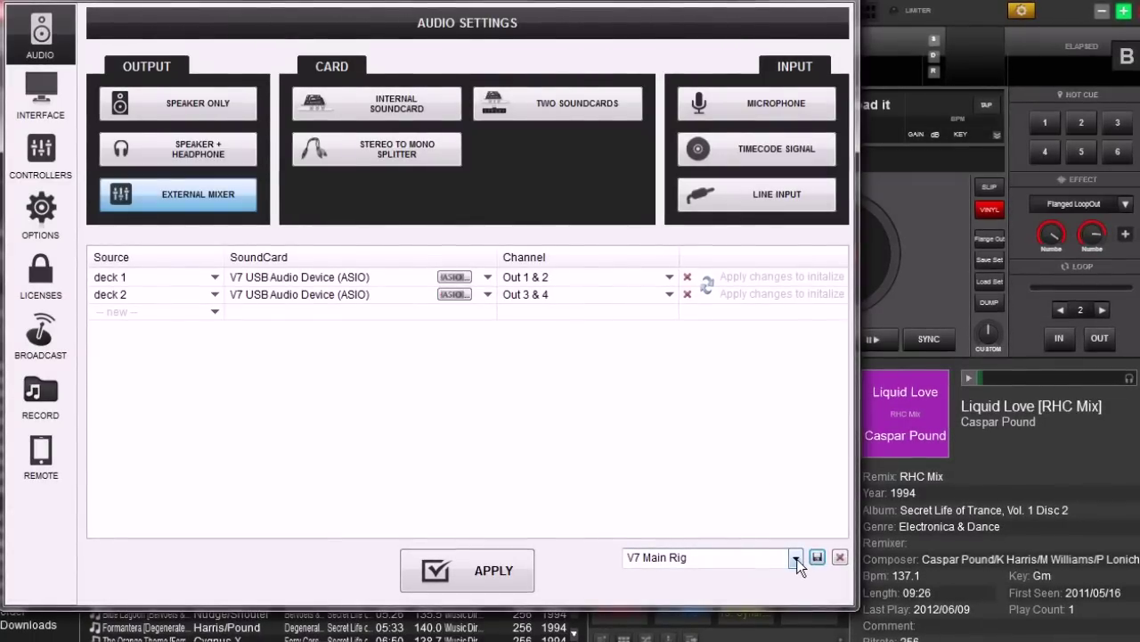
{"action": "left_click", "coordinate": [795, 558]}
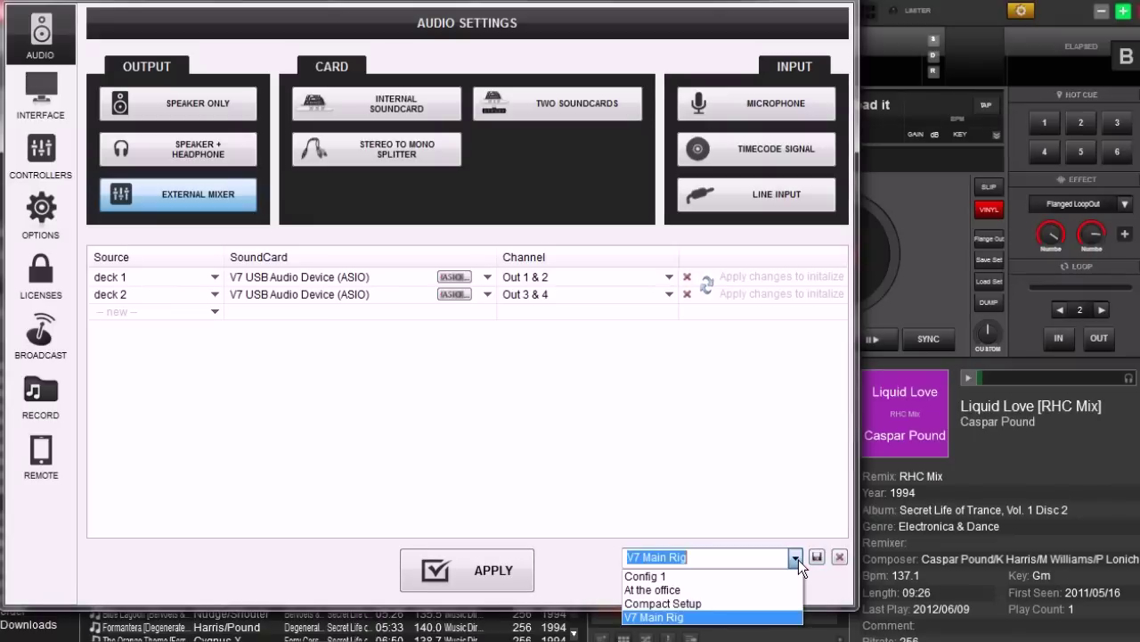
Load At the office, V7 Main Rig, Compact Setup, then finally Config 1 from the config list
{"action": "left_click", "coordinate": [662, 589]}
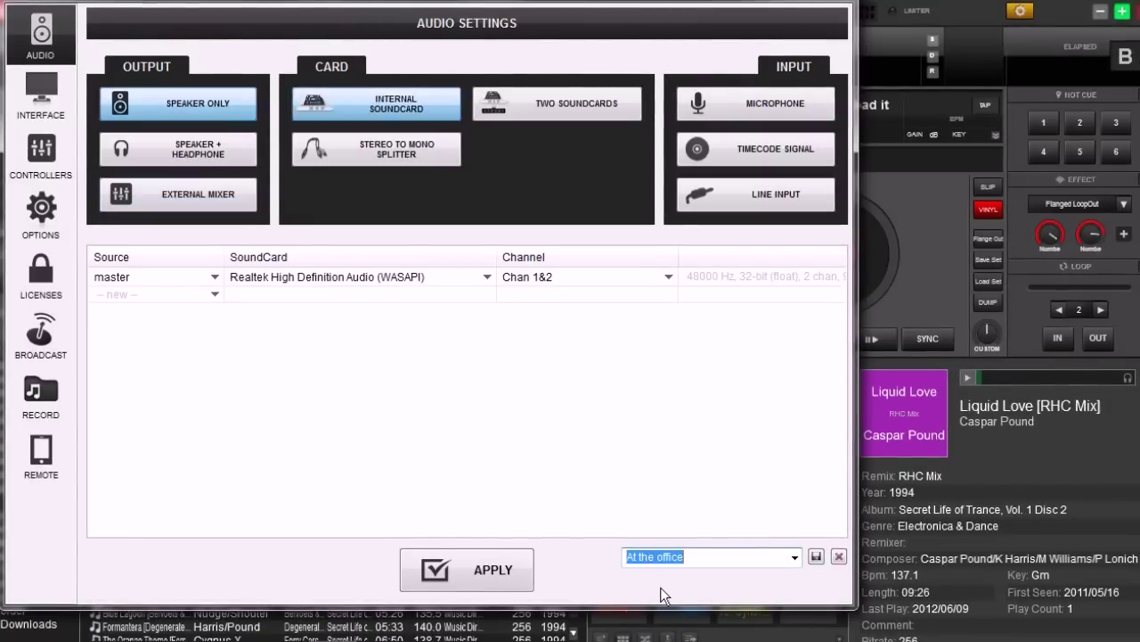
{"action": "left_click", "coordinate": [798, 554]}
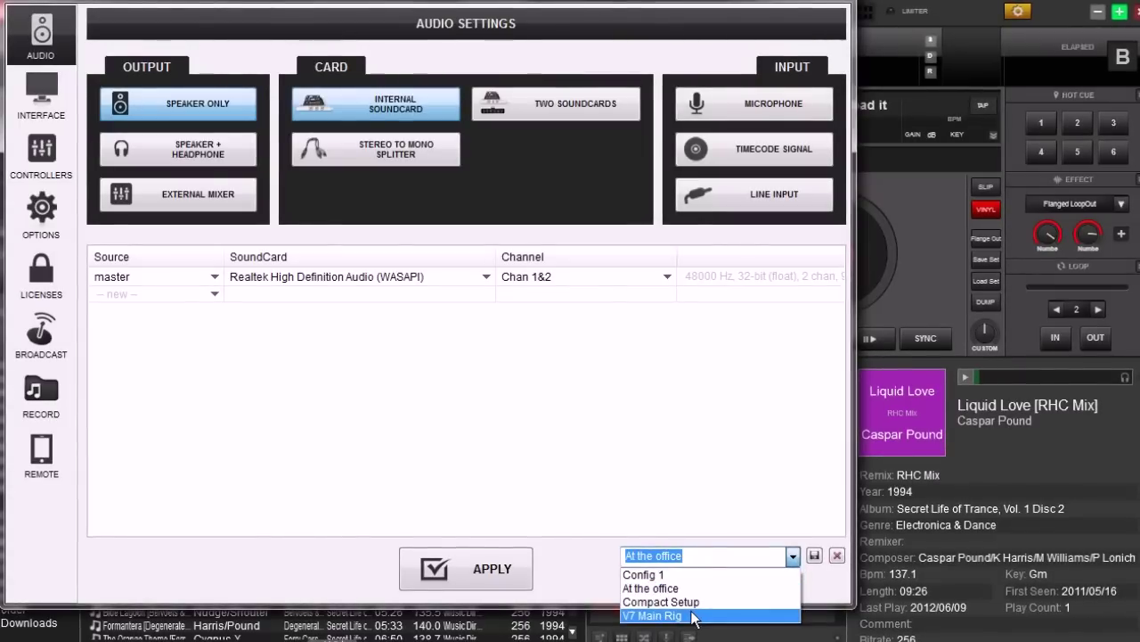
{"action": "left_click", "coordinate": [685, 616]}
{"action": "left_click", "coordinate": [792, 557]}
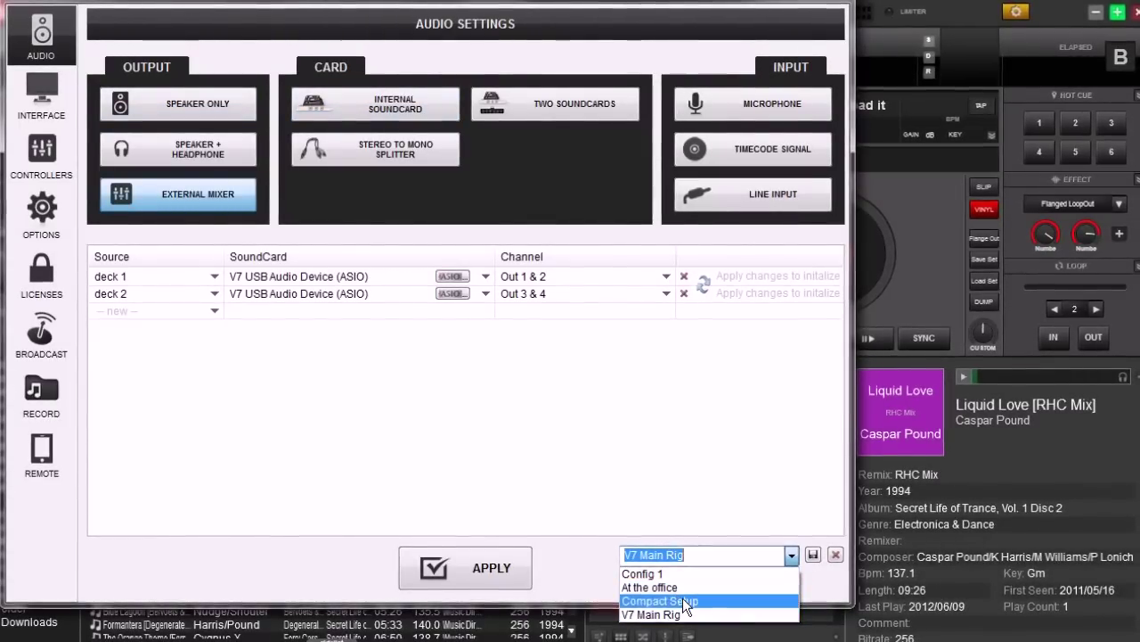
{"action": "left_click", "coordinate": [682, 598]}
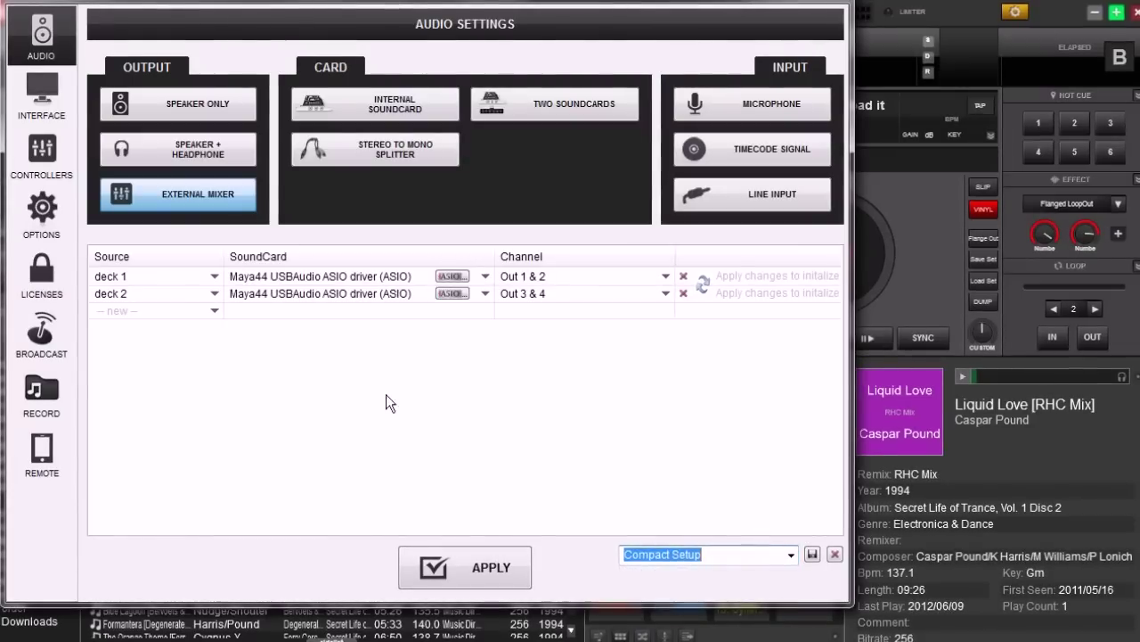
{"action": "left_click", "coordinate": [790, 553]}
{"action": "left_click", "coordinate": [661, 571]}
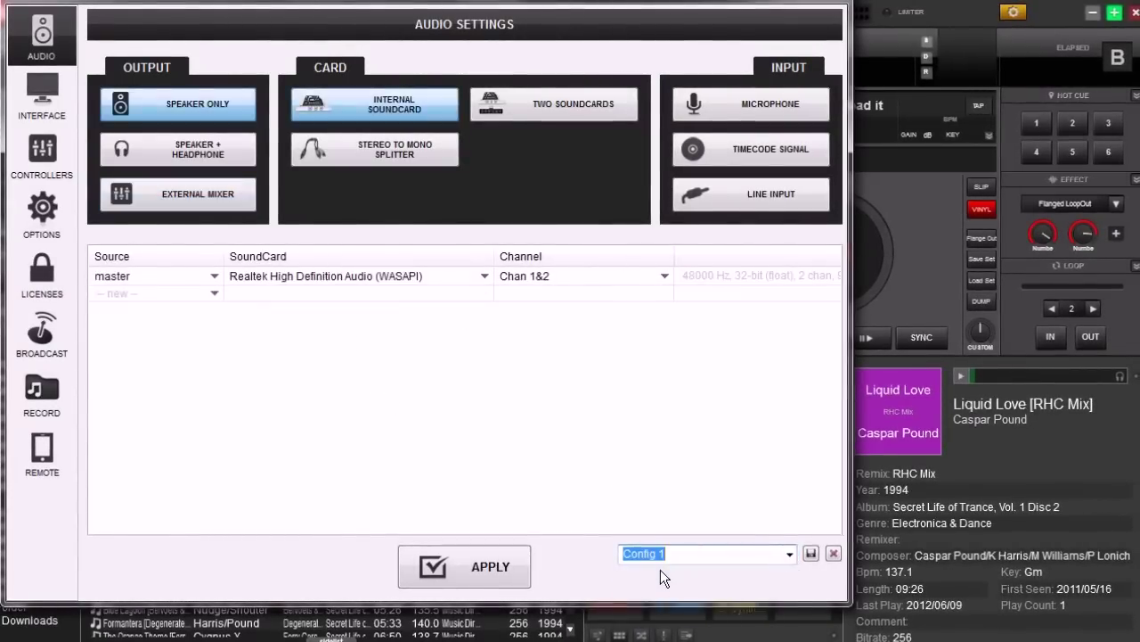